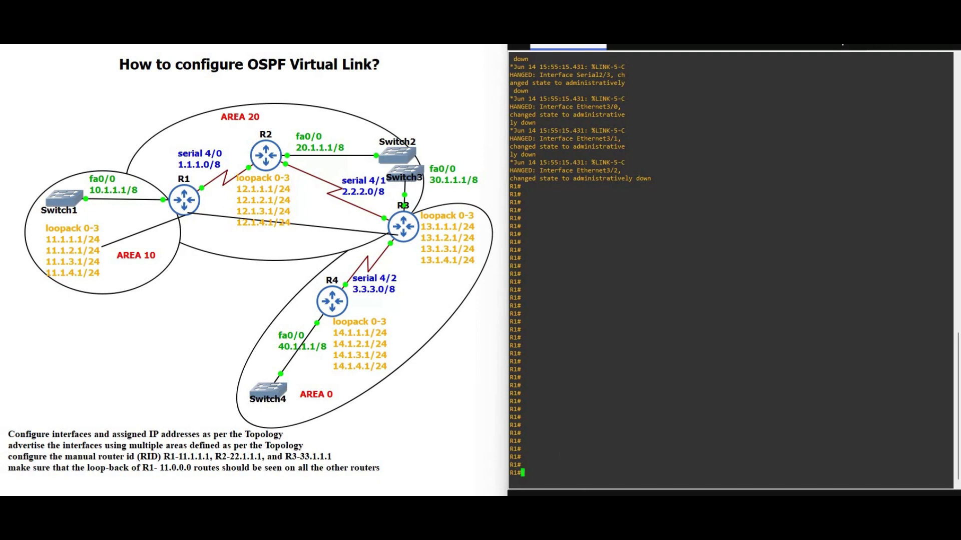
# Address R1's serial 4/0, FastEthernet 0/0 and loopbacks 0–2 and bring them up with no shutdown
pyautogui.write('conf t')
pyautogui.press('Return')
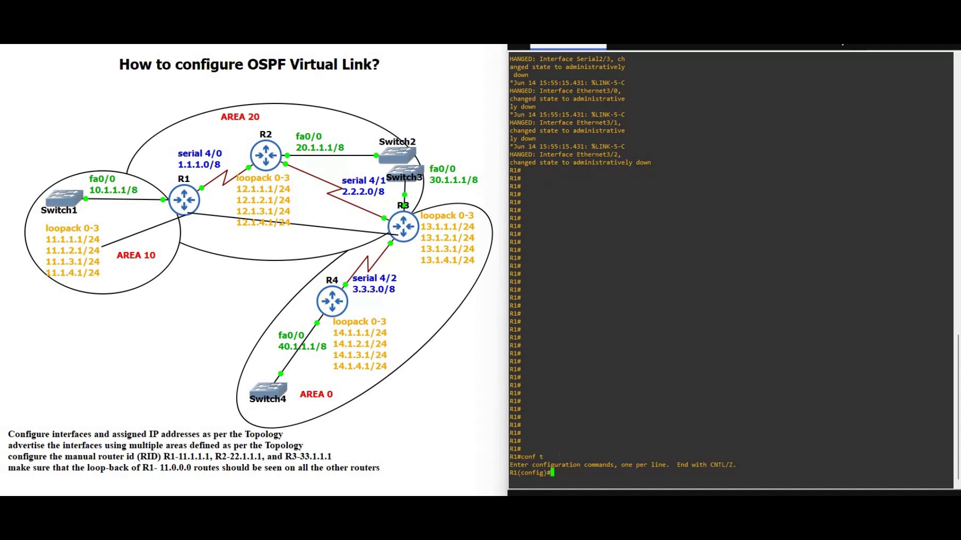
pyautogui.press('Return')
pyautogui.press('Return')
pyautogui.press('Return')
pyautogui.press('Return')
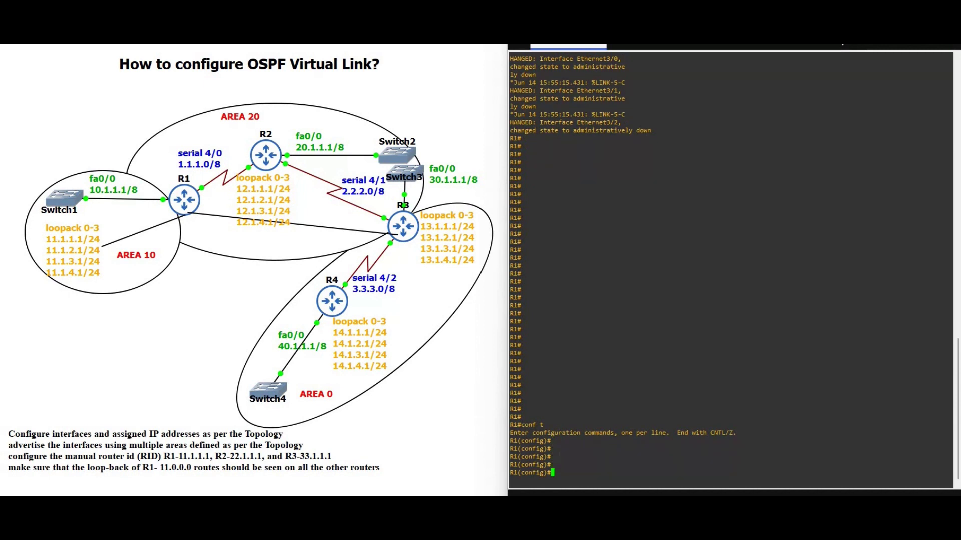
pyautogui.write('interface serial 4/0 ip address 1.1.1.1 255.0.0.0 no shutdown exit interface fastethernet 0/0 ip address 10.1.1.1 255.0.0.0 no keepalive no shutdown exit interface loopback 0 ip address 11.1.1.1 255.255.255.0 exit interface loopback 1 ip address 11.1.2.1 255.255.255.0 exit interface loopback 2 ip address 11.1.3.1 255.255.255.0 exit interface loopback 3 ip address 11.1.4.1 255.255.255.0 exit')
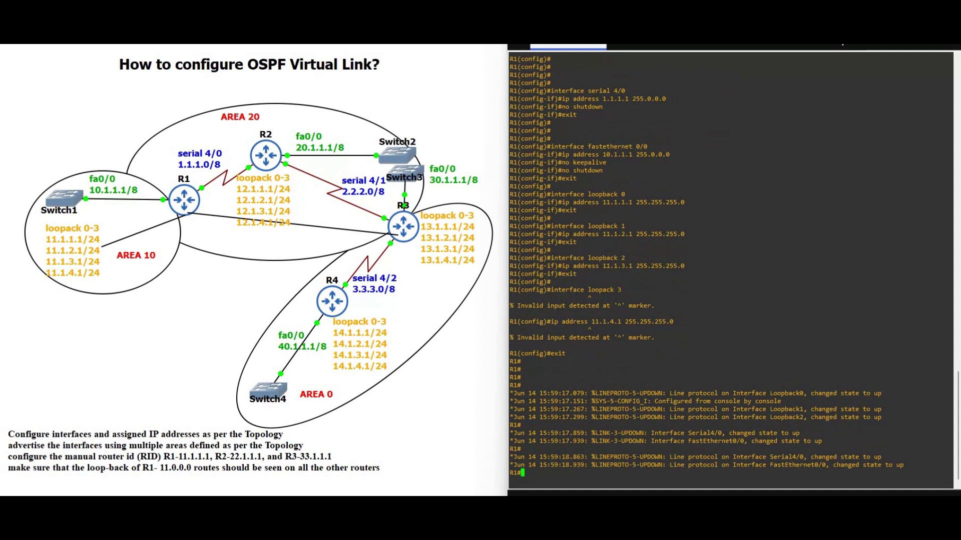
pyautogui.press('Return')
pyautogui.press('Return')
pyautogui.press('Return')
pyautogui.press('Return')
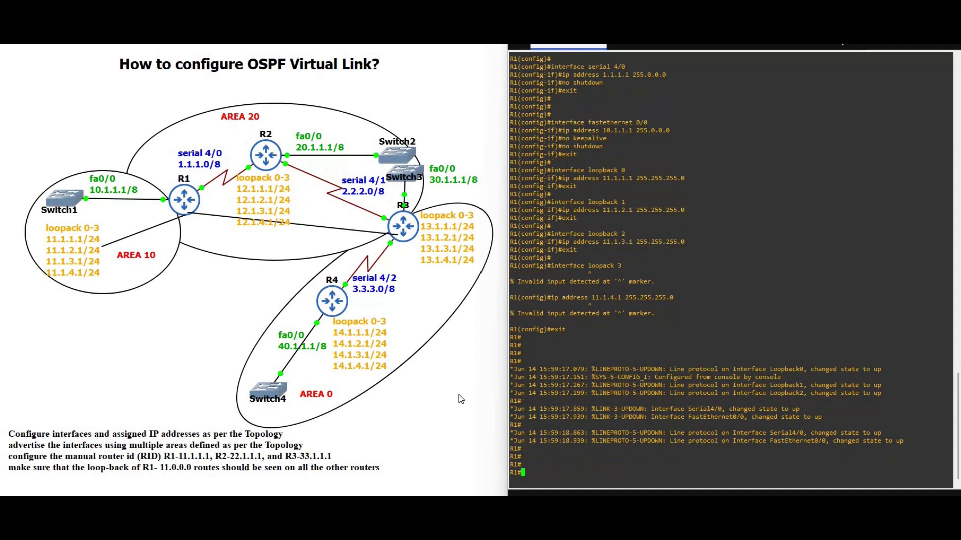
pyautogui.hotkey('ctrl', 'Tab')
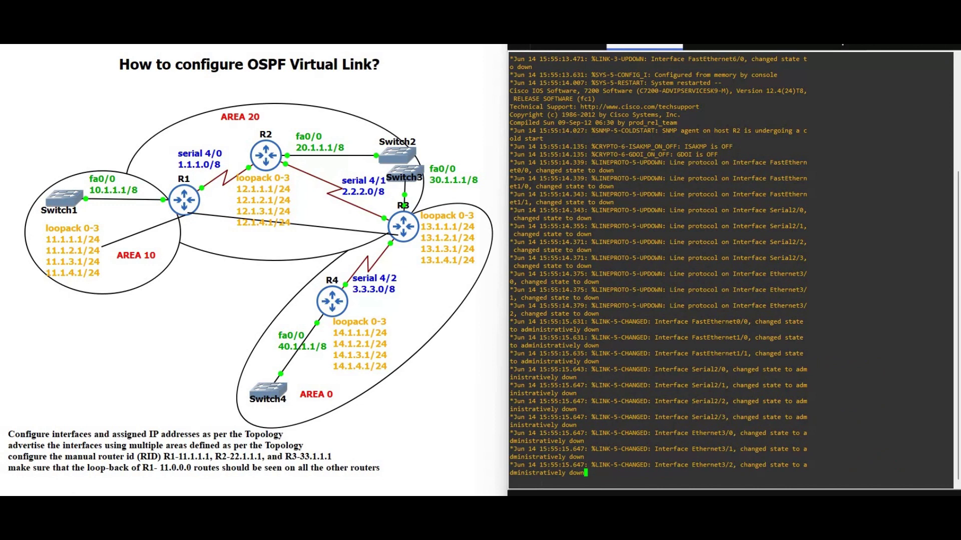
# Paste R2's interface IP configuration in global config mode so its interfaces come up
pyautogui.press('Return')
pyautogui.press('Return')
pyautogui.press('Return')
pyautogui.write('conf t')
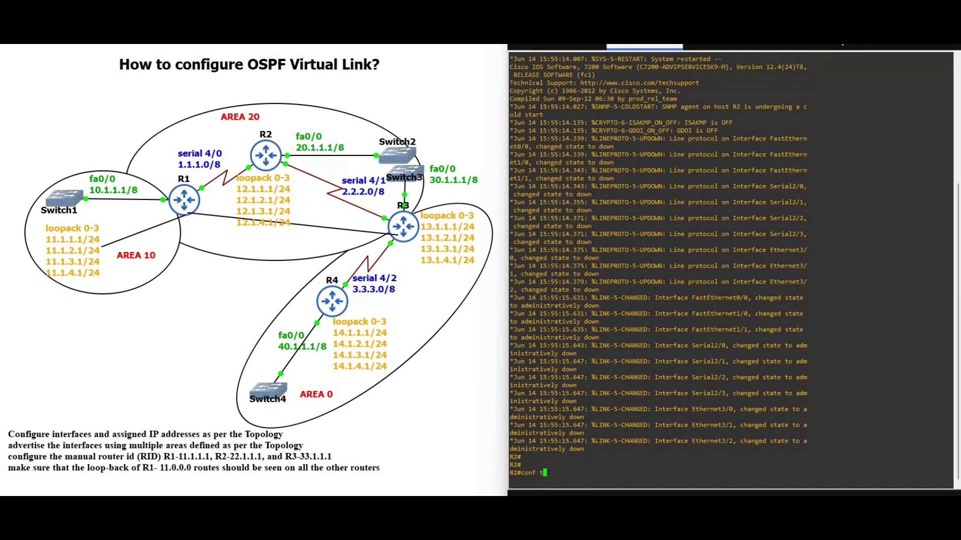
pyautogui.press('Return')
pyautogui.press('Return')
pyautogui.press('Return')
pyautogui.press('Return')
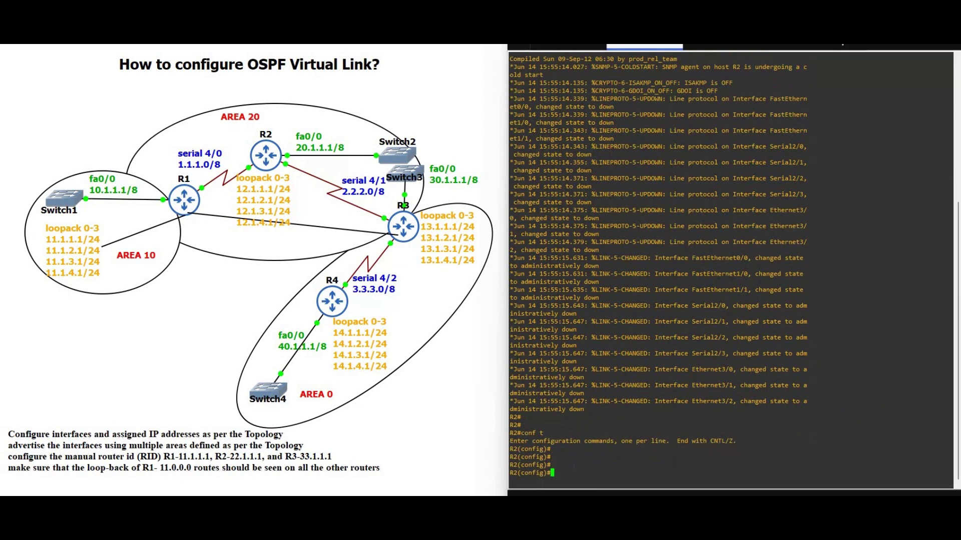
pyautogui.write('interface serial 4/0 ip address 1.1.1.2 255.0.0.0 no shutdown exit  interface serial 4/1 ip address 2.2.2.1 255.0.0.0 no shutdown exit  interface fastethernet 0/0 ip address 20.1.1.1 255.0.0.0 no keepalive no shutdown exit  interface loopback 0 ip address 12.1.1.1 255.255.255.0 exit  interface loopback 1 ip address 12.1.2.1 255.255.255.0 exit  interface loopback 2 ip address 12.1.3.1 255.255.255.0 exit')
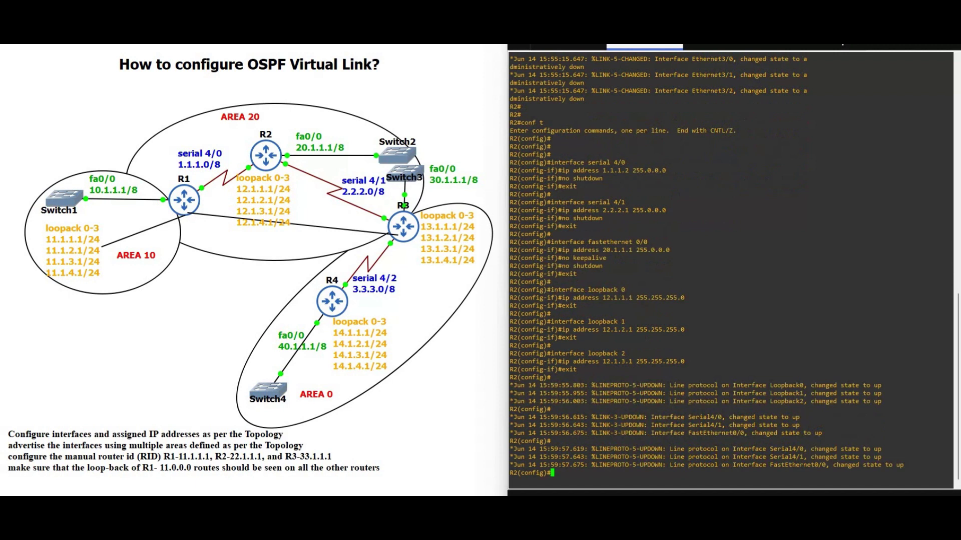
pyautogui.press('Return')
pyautogui.press('Return')
pyautogui.press('Return')
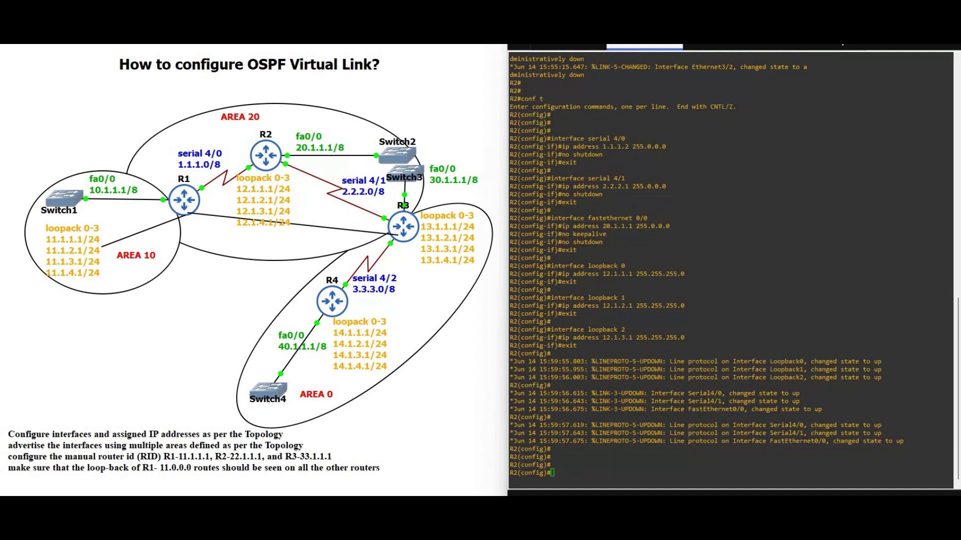
# On R3, paste its serial, FastEthernet and loopback 0–2 address configuration in global config mode
pyautogui.hotkey('ctrl', 'Tab')
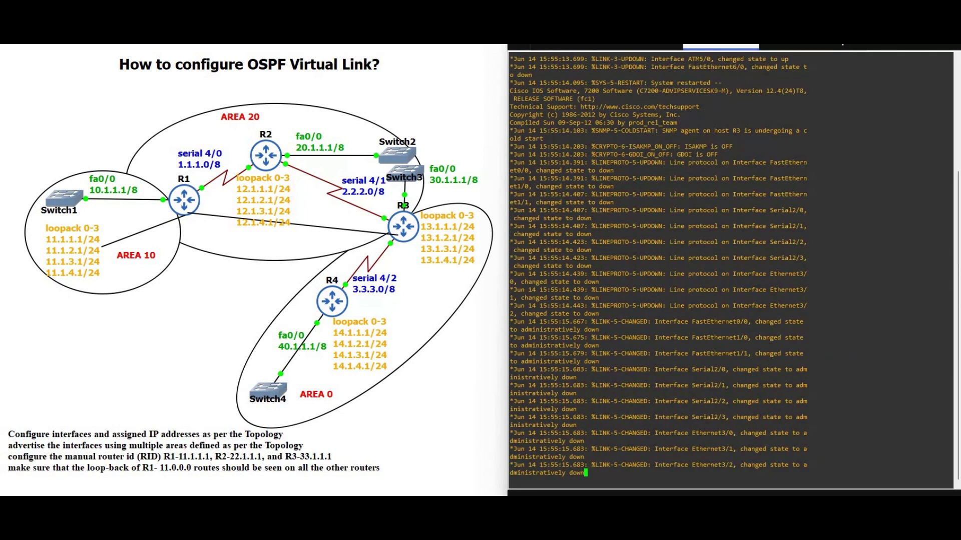
pyautogui.press('Return')
pyautogui.press('Return')
pyautogui.press('Return')
pyautogui.press('Return')
pyautogui.press('Return')
pyautogui.press('Return')
pyautogui.write('conf t')
pyautogui.press('Return')
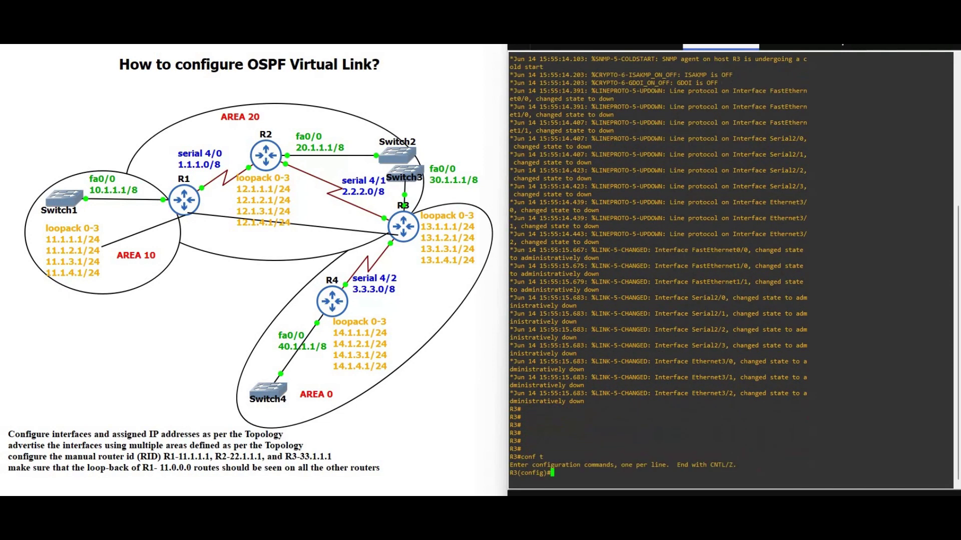
pyautogui.write('interface serial 4/2 ip address 3.3.3.1 255.0.0.0 no shutdown exit  interface serial 4/1 ip address 2.2.2.2 255.0.0.0 no shutdown exit  interface fastethernet 0/0 ip address 30.1.1.1 255.0.0.0 no keepalive no shutdown exit  interface loopback 0 ip address 13.1.1.1 255.255.255.0 exit  interface loopback 1 ip address 13.1.2.1 255.255.255.0 exit  interface loopback 2 ip address 13.1.3.1 255.255.255.0 exit')
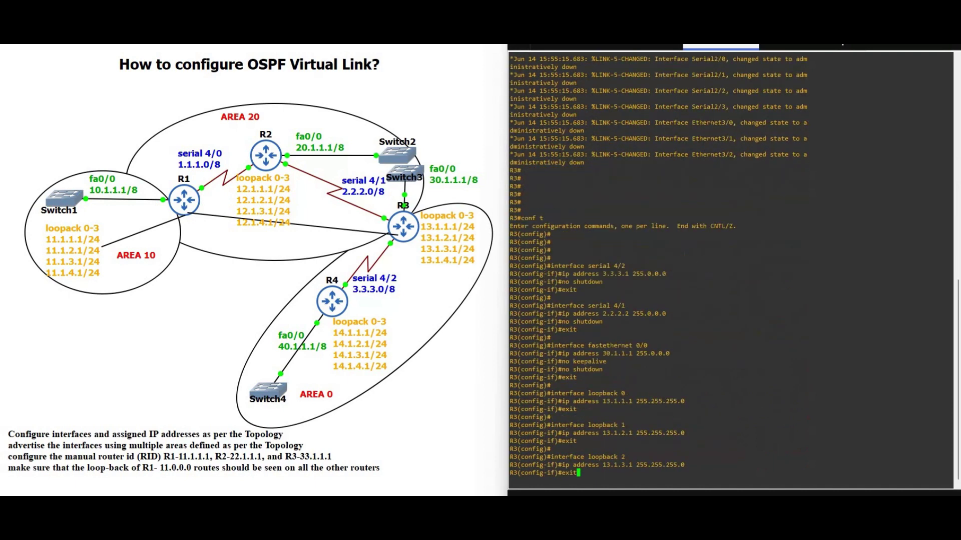
pyautogui.press('Return')
pyautogui.press('Return')
pyautogui.press('Return')
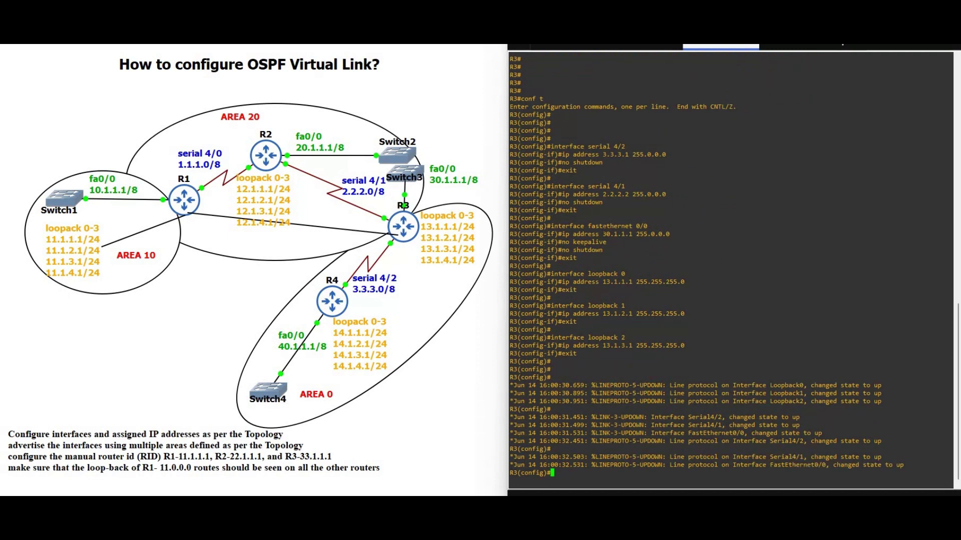
pyautogui.press('Return')
pyautogui.press('Return')
pyautogui.press('Return')
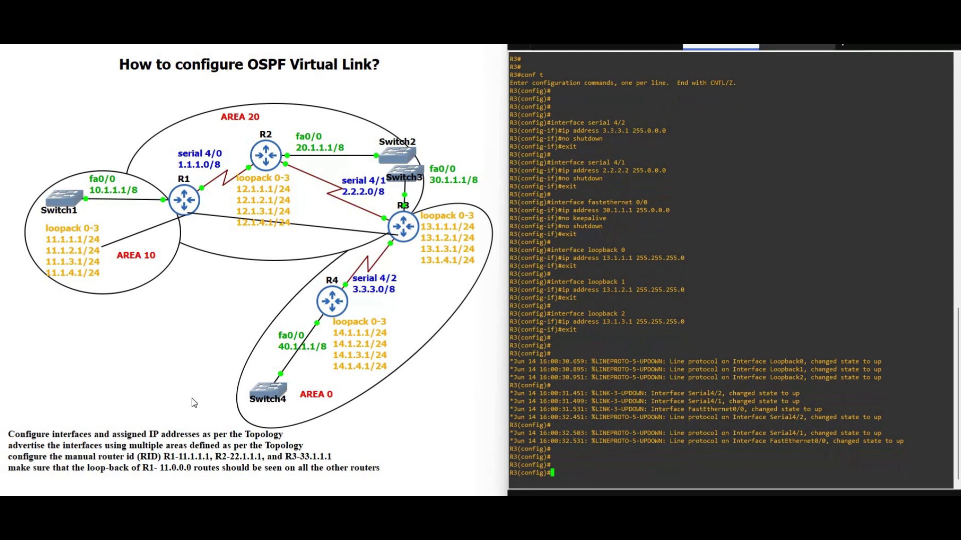
# On R4, address serial 4/2, FastEthernet 0/0 and loopbacks 0–2 and bring them up
pyautogui.click(797, 48)
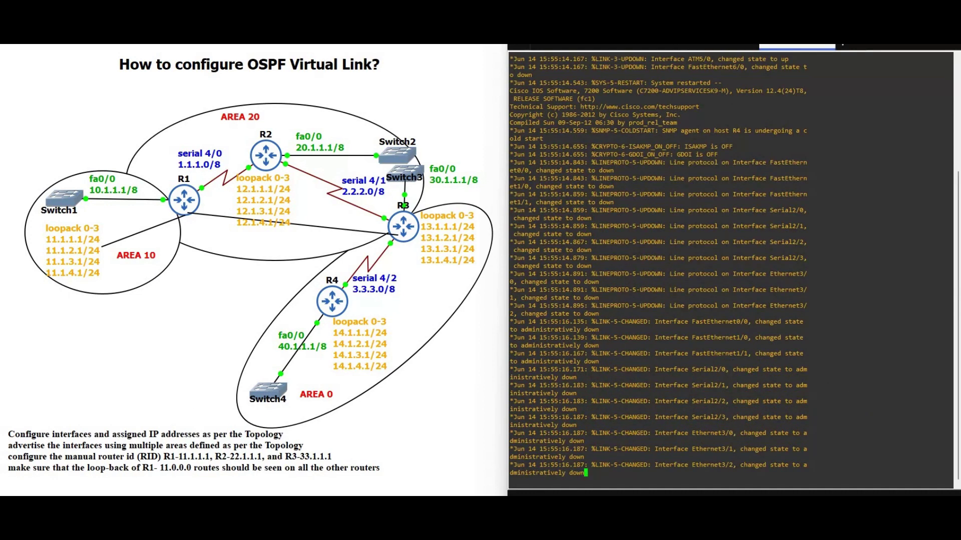
pyautogui.press('Return')
pyautogui.press('Return')
pyautogui.press('Return')
pyautogui.press('Return')
pyautogui.press('Return')
pyautogui.press('Return')
pyautogui.press('Return')
pyautogui.write('conf t')
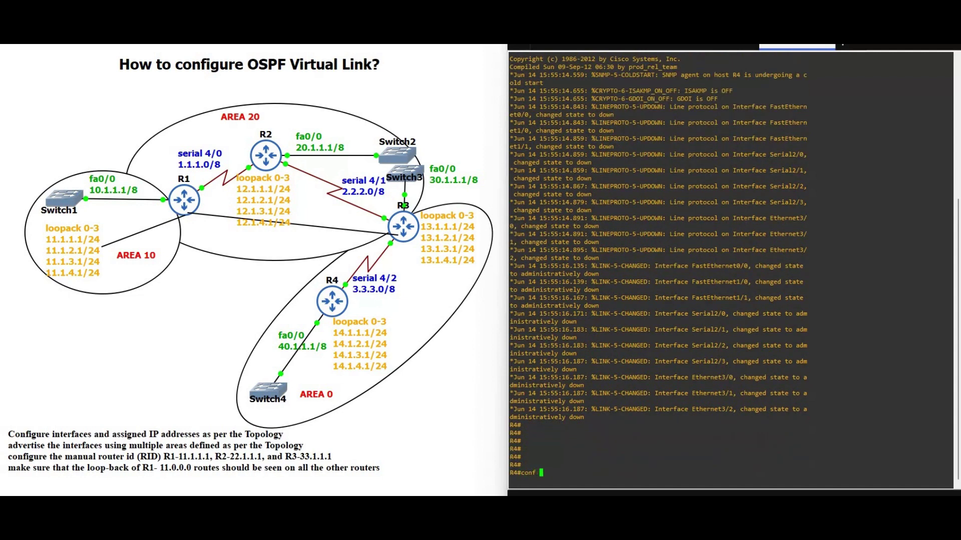
pyautogui.press('Return')
pyautogui.press('shift+Insert')
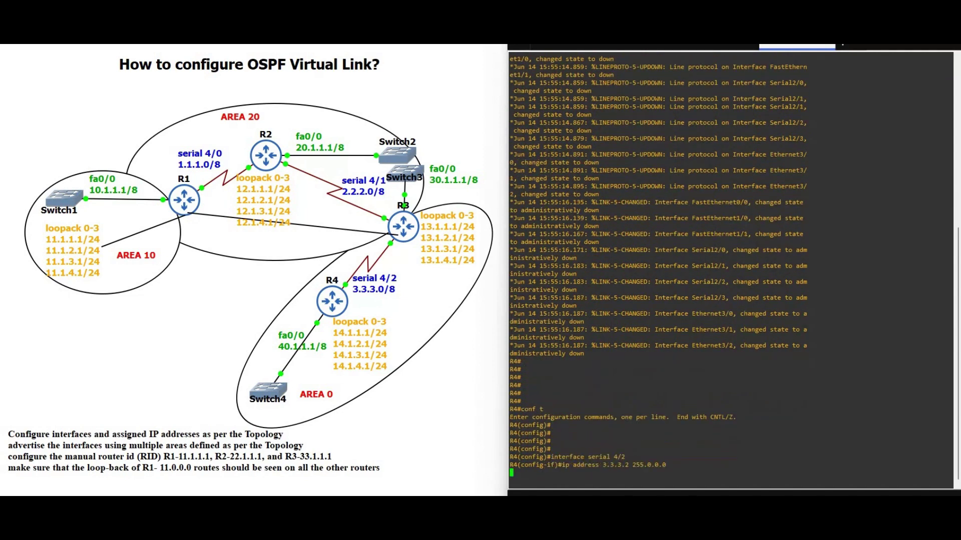
pyautogui.press('Return')
pyautogui.press('Return')
pyautogui.press('Return')
pyautogui.press('Return')
pyautogui.press('Return')
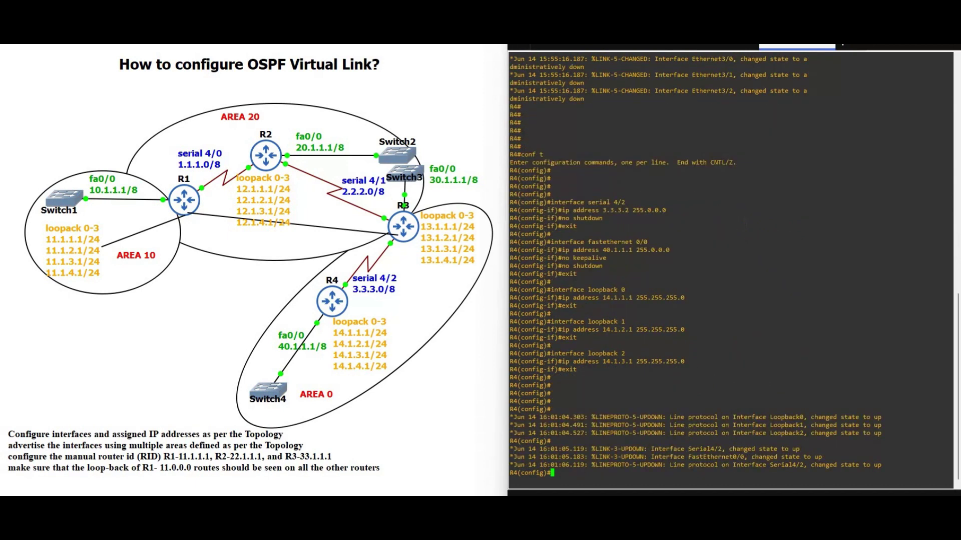
pyautogui.press('Return')
pyautogui.press('Return')
pyautogui.press('Return')
pyautogui.press('Return')
pyautogui.press('Return')
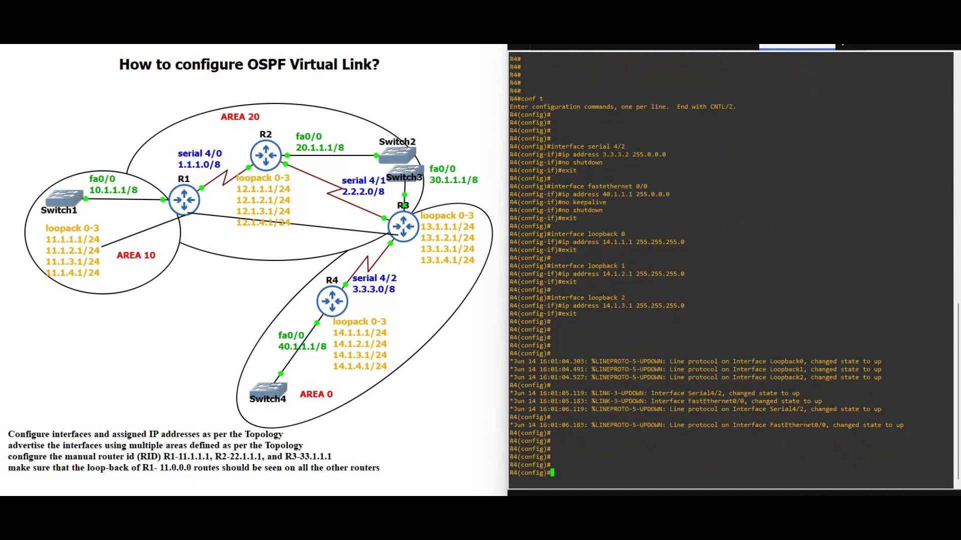
pyautogui.click(568, 47)
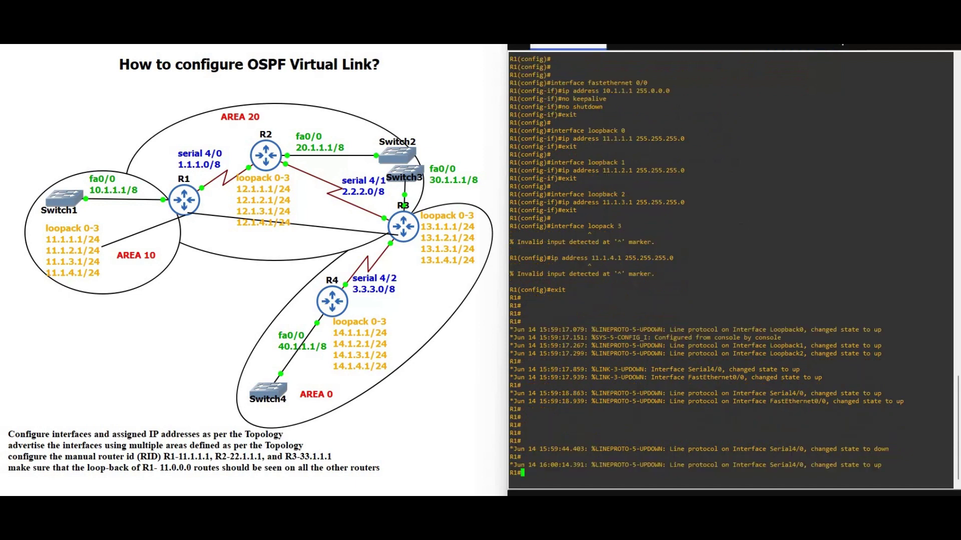
# Verify R1's interface addresses and status with show ip int br
pyautogui.press('Return')
pyautogui.press('Return')
pyautogui.press('Return')
pyautogui.press('Return')
pyautogui.write('s')
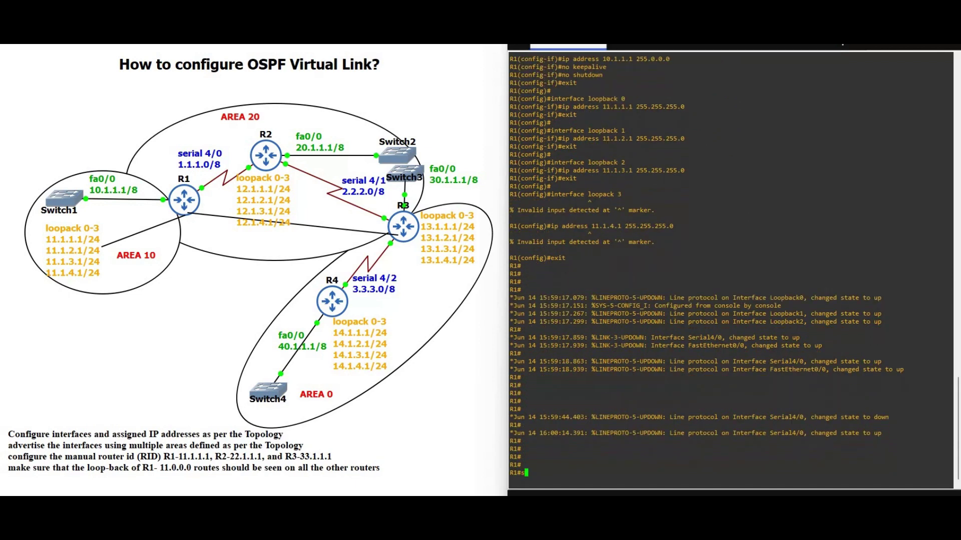
pyautogui.write('how ip int br')
pyautogui.press('Return')
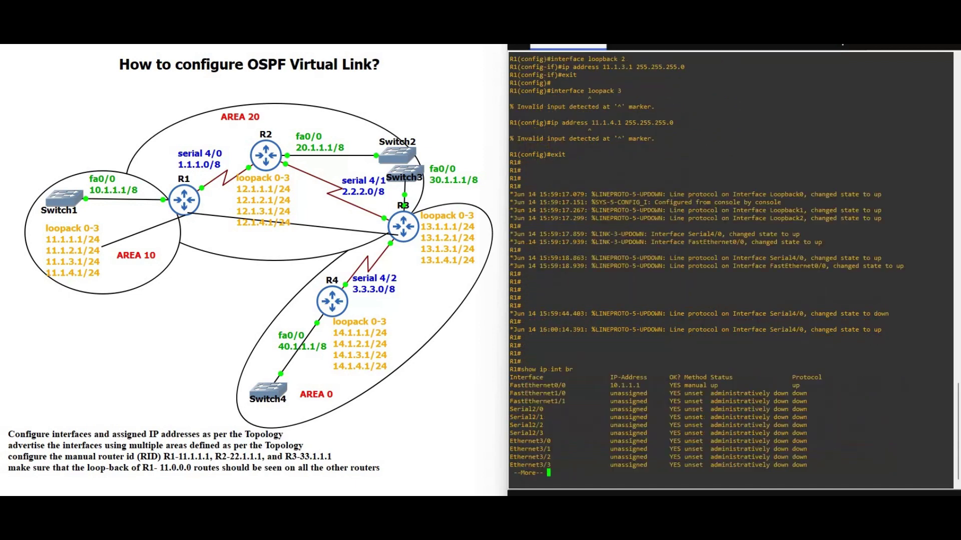
pyautogui.press('space')
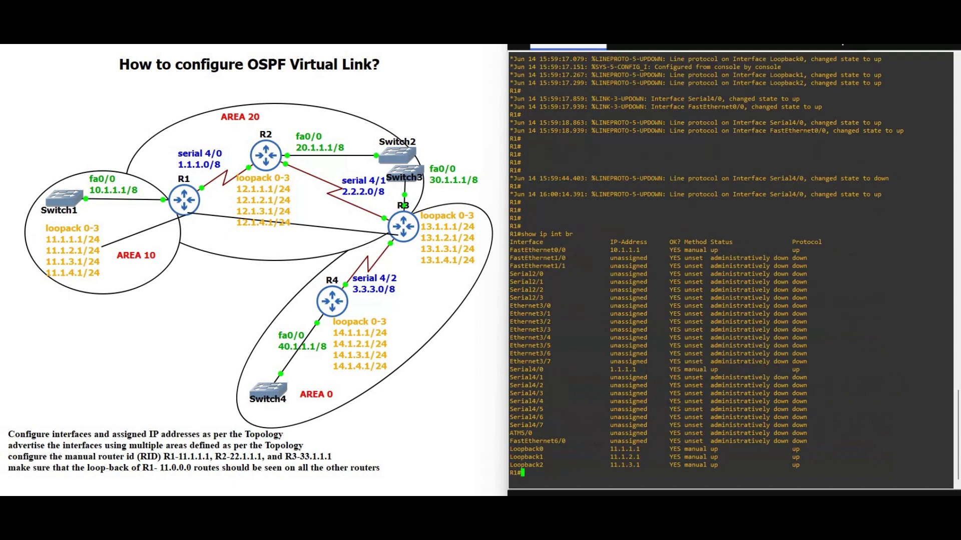
pyautogui.moveTo(940, 467); pyautogui.dragTo(509, 233)
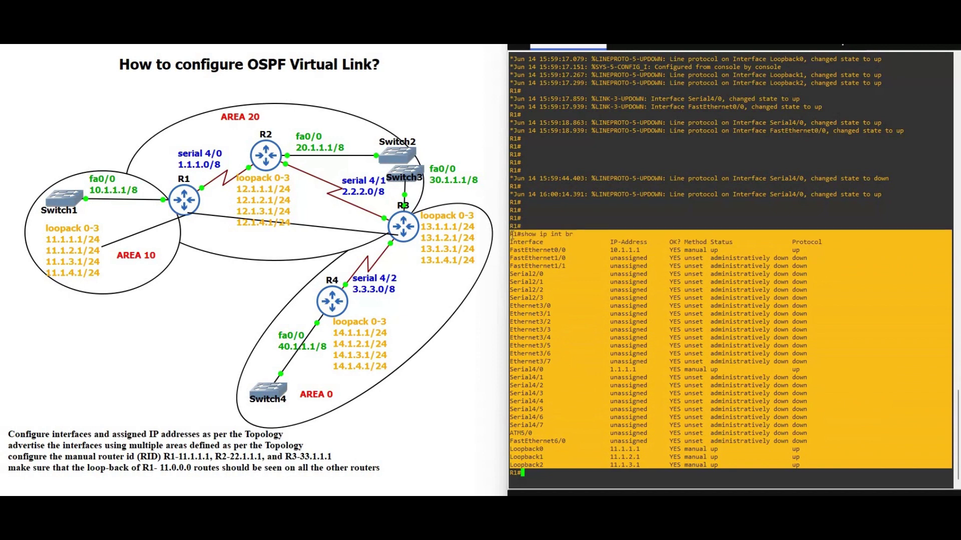
# On R2, leave config mode with end and check its interfaces with show ip int br
pyautogui.click(629, 47)
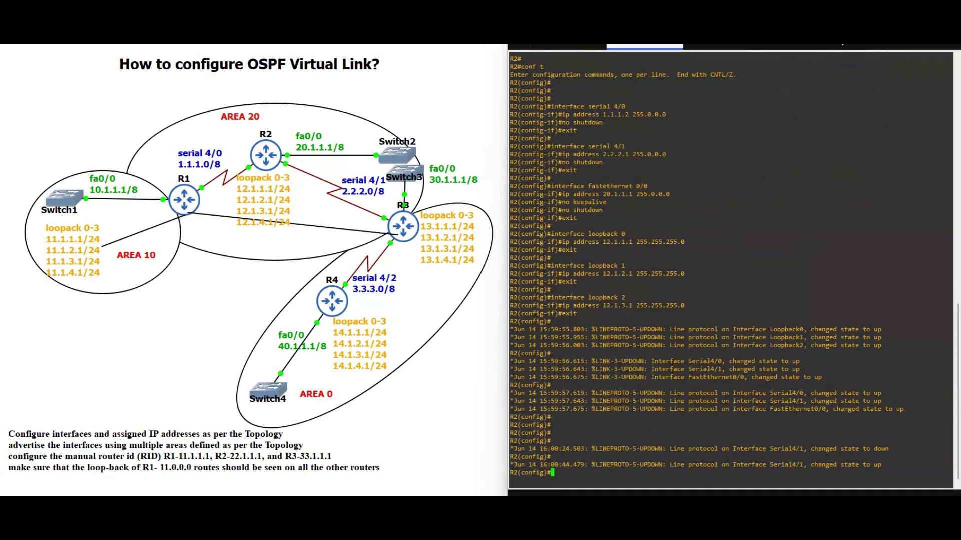
pyautogui.press('Return')
pyautogui.press('Return')
pyautogui.press('Return')
pyautogui.press('Return')
pyautogui.write('end')
pyautogui.press('Return')
pyautogui.press('Return')
pyautogui.press('Return')
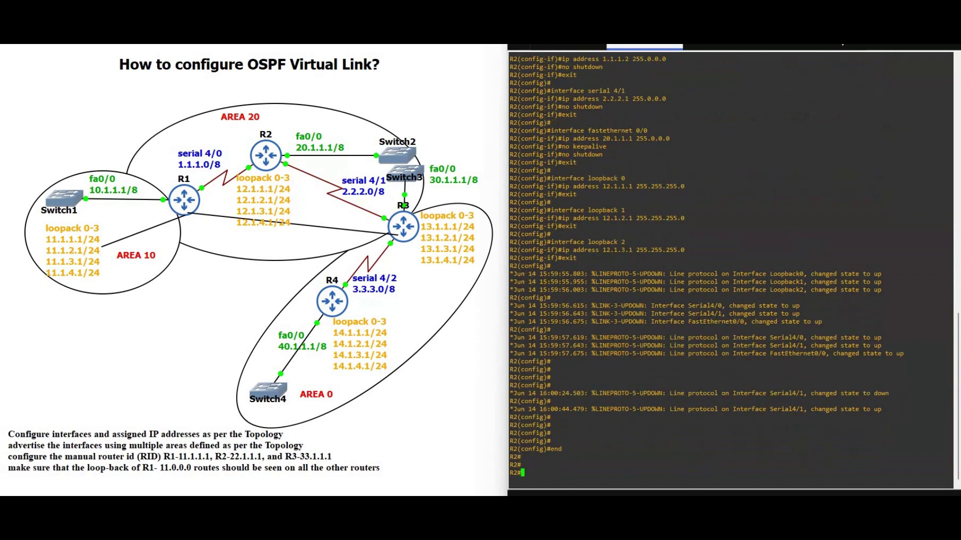
pyautogui.write('show ip int br')
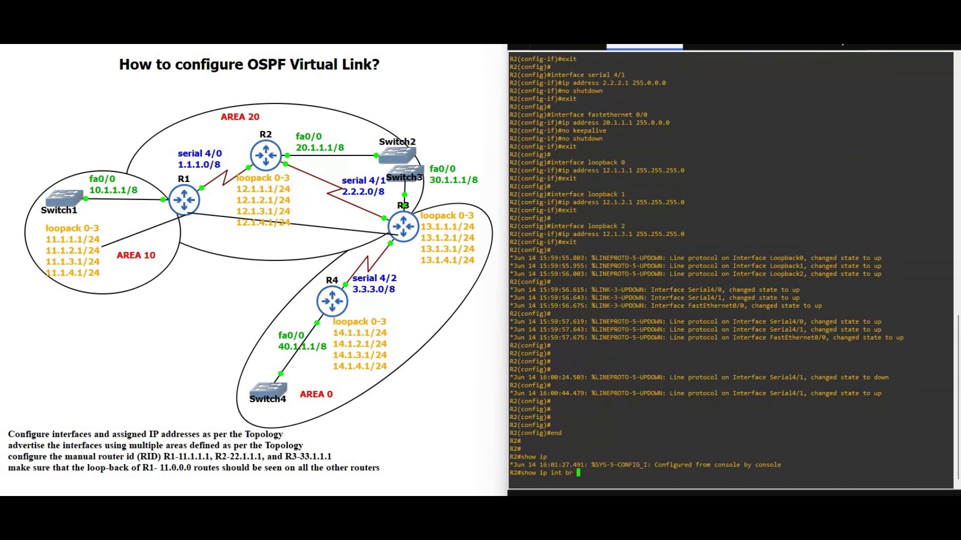
pyautogui.press('Return')
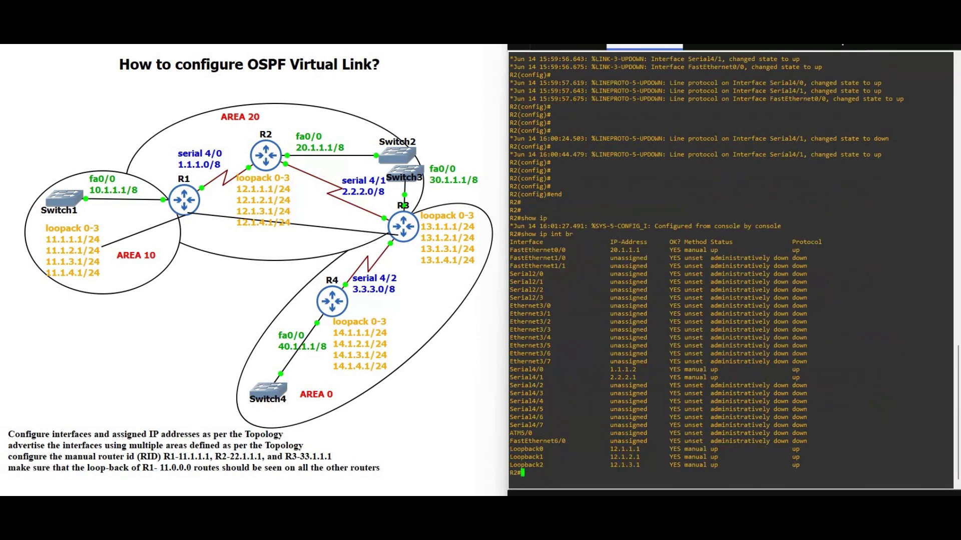
pyautogui.moveTo(941, 475); pyautogui.dragTo(511, 227)
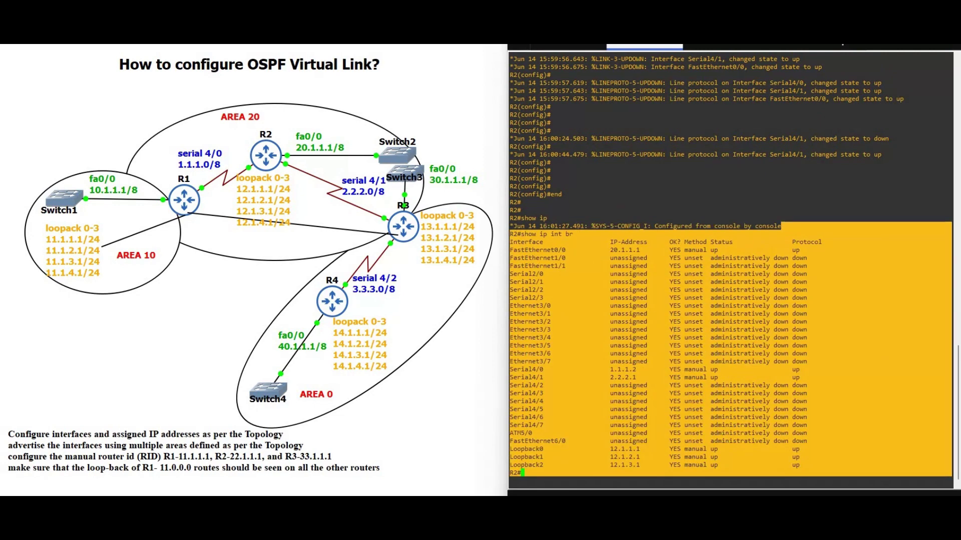
# On R3, leave config mode with end and confirm its interfaces are addressed and up
pyautogui.click(721, 47)
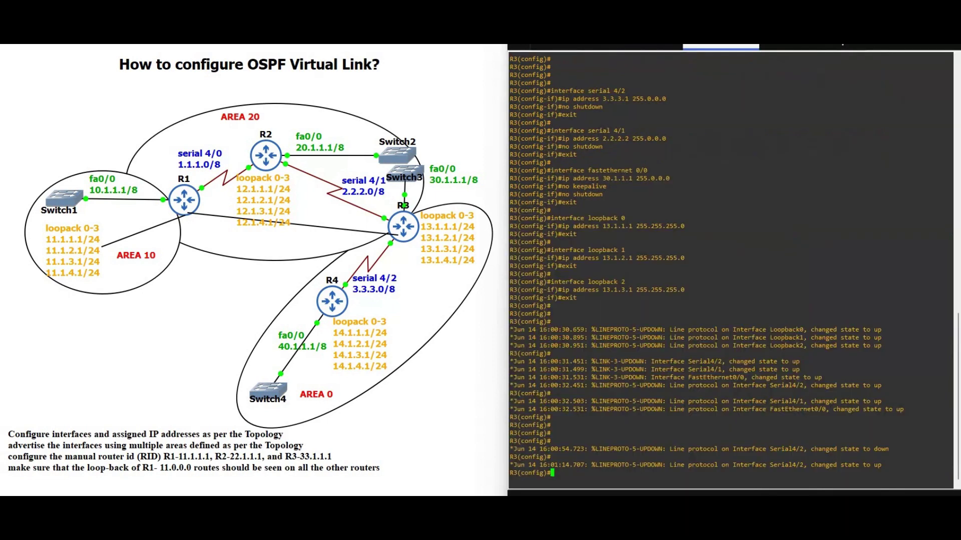
pyautogui.press('Return')
pyautogui.press('Return')
pyautogui.press('Return')
pyautogui.write('end')
pyautogui.press('Return')
pyautogui.press('Return')
pyautogui.press('Return')
pyautogui.press('Return')
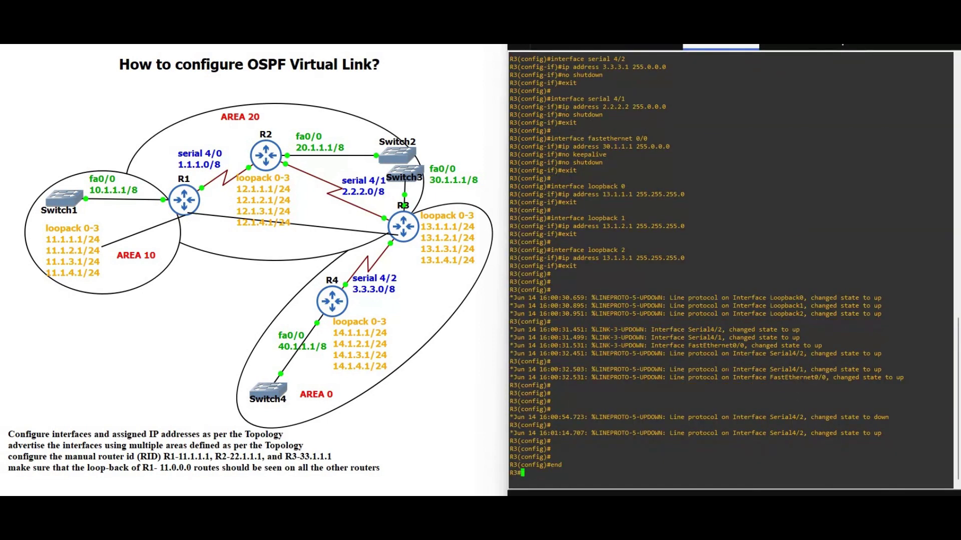
pyautogui.write('show ip int br')
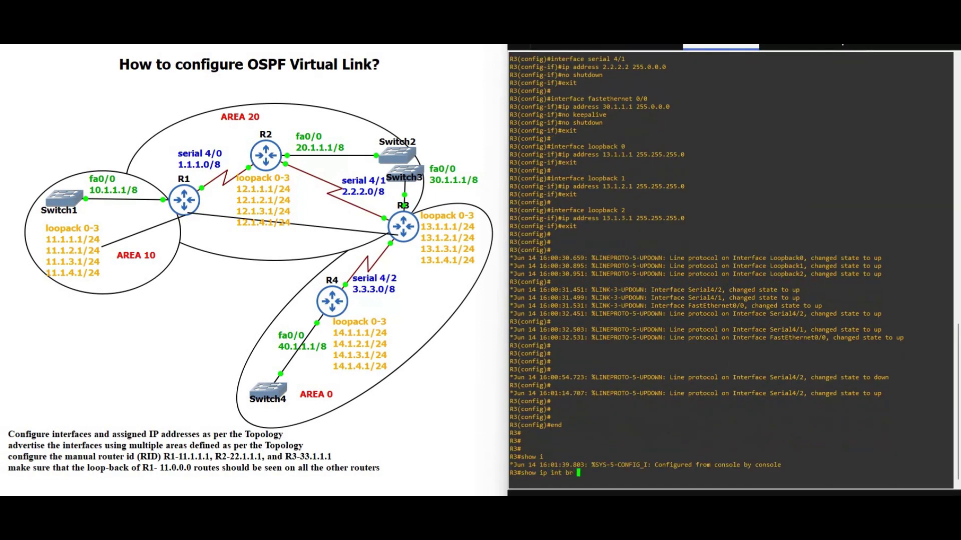
pyautogui.press('Return')
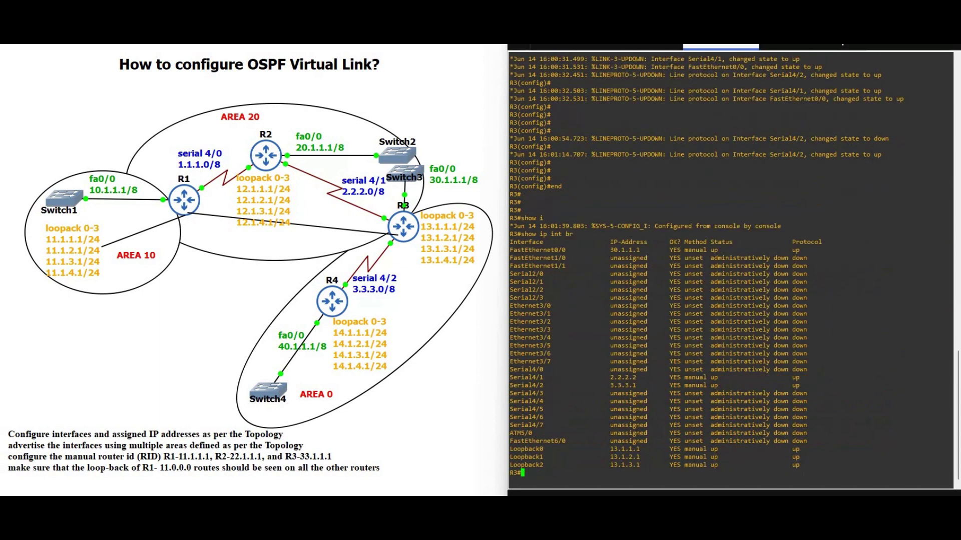
pyautogui.moveTo(951, 475); pyautogui.dragTo(510, 226)
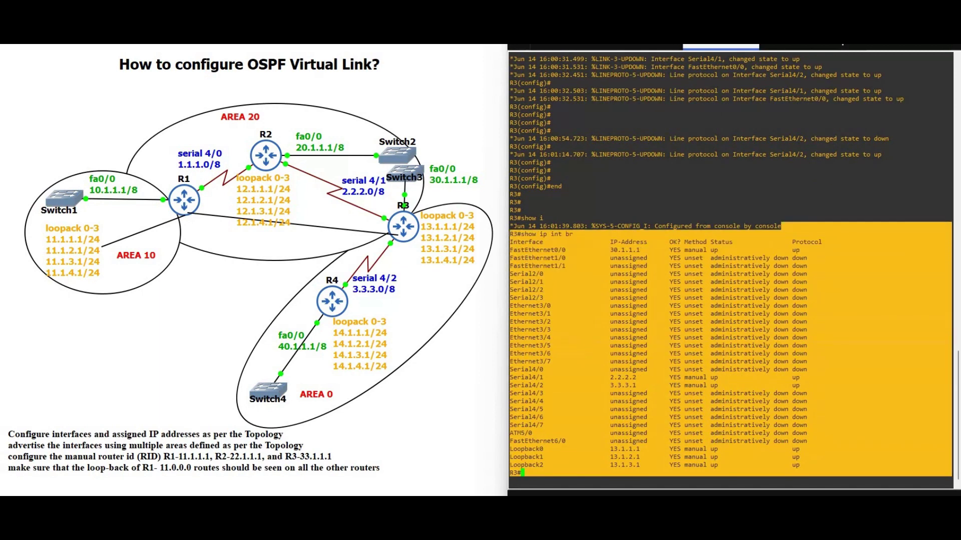
pyautogui.click(798, 47)
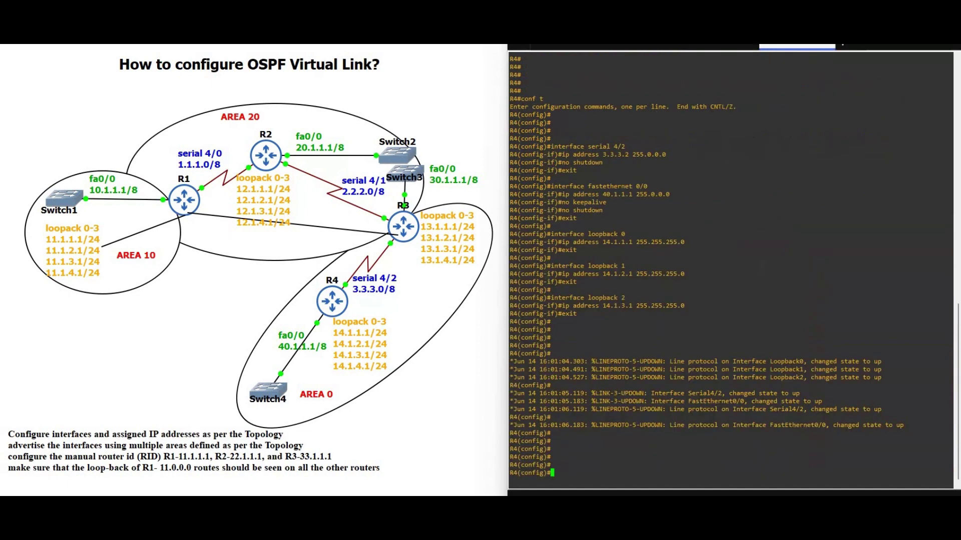
# Confirm R4's 40.1.1.1, 3.3.3.2 and loopback 14.1.1.1–14.1.3.1 interfaces are up with do show ip int br
pyautogui.write('do show ip int br')
pyautogui.press('Return')
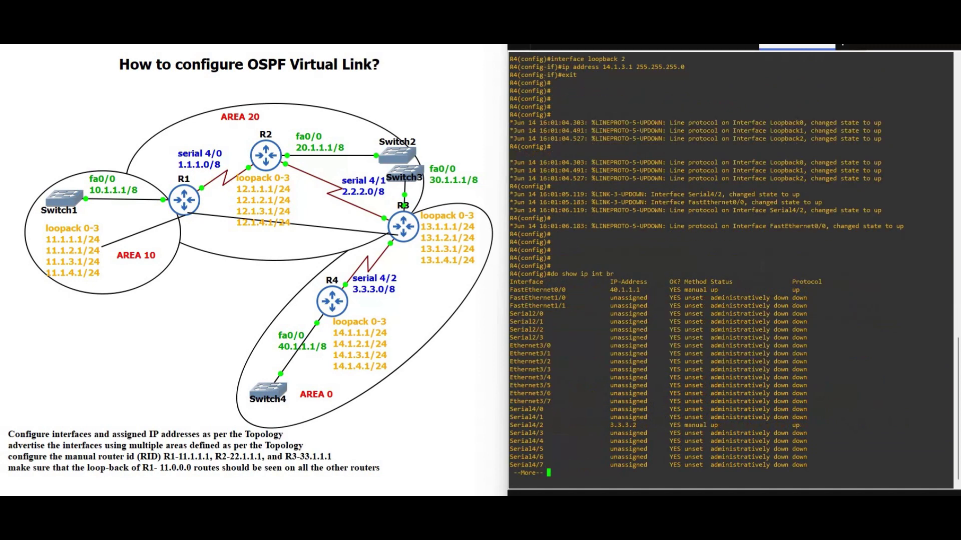
pyautogui.moveTo(941, 468); pyautogui.dragTo(513, 234)
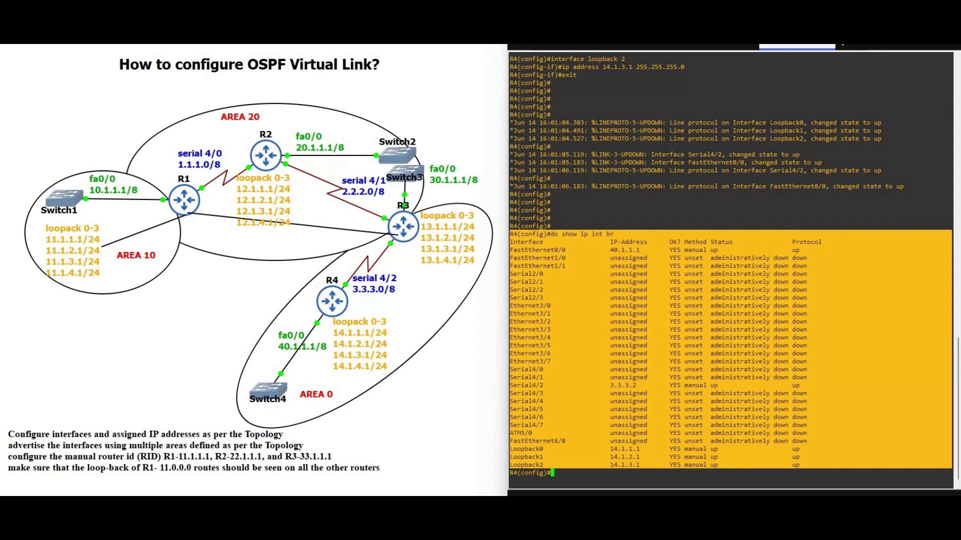
pyautogui.hotkey('ctrl', 'Tab')
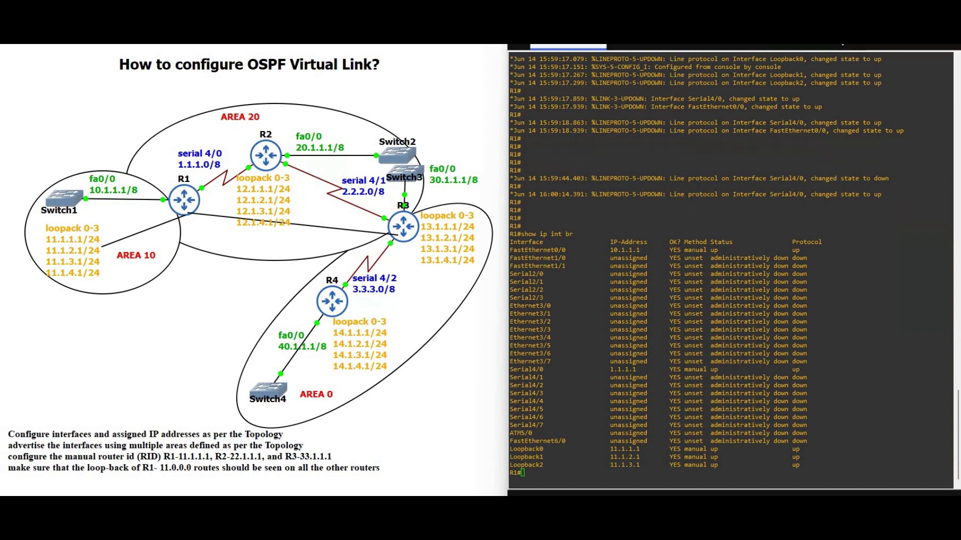
# Configure OSPF 1 on R1 with router-id 11.1.1.1, 1.0.0.0 and 10.0.0.0 in area 20, loopbacks in area 10
pyautogui.press('Return')
pyautogui.press('Return')
pyautogui.press('Return')
pyautogui.press('Return')
pyautogui.press('Return')
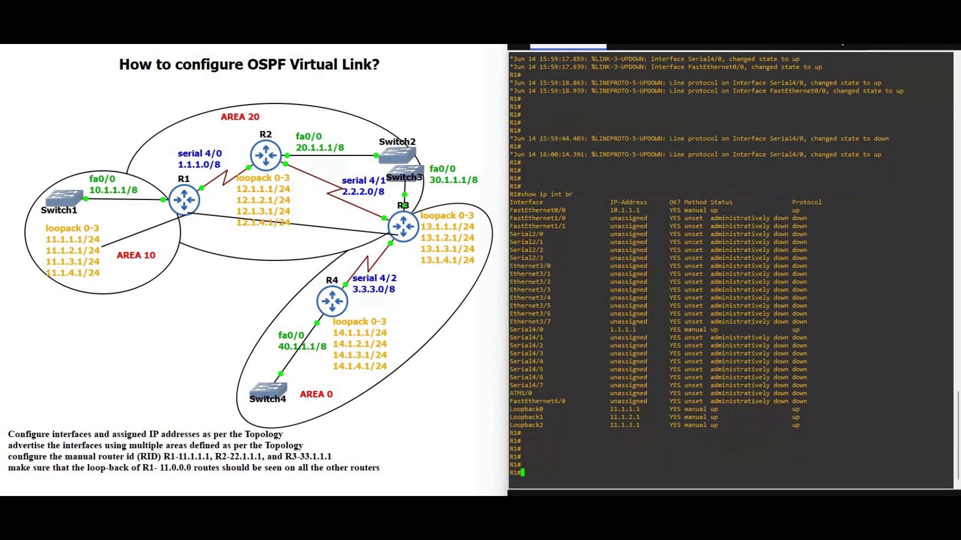
pyautogui.write('conf t')
pyautogui.press('Return')
pyautogui.press('Return')
pyautogui.press('Return')
pyautogui.press('Return')
pyautogui.press('Return')
pyautogui.press('Return')
pyautogui.press('Return')
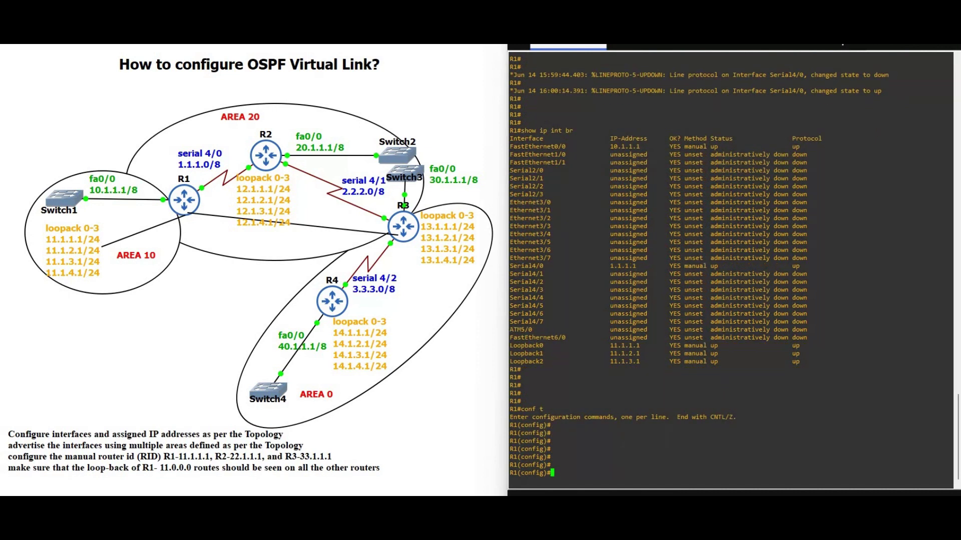
pyautogui.write('router ospf 1 router-id 11.1.1.1 NETwork 1.0.0.0 0.255.255.255 Area 20 NETwork 10.0.0.0 0.255.255.255 Area 20 NETwork 11.1.1.0 0.0.0.255 area 10 NETwork 11.1.2.0 0.0.0.255 area 10 NETwork 11.1.3.0 0.0.0.255 area 10 exit')
pyautogui.press('Return')
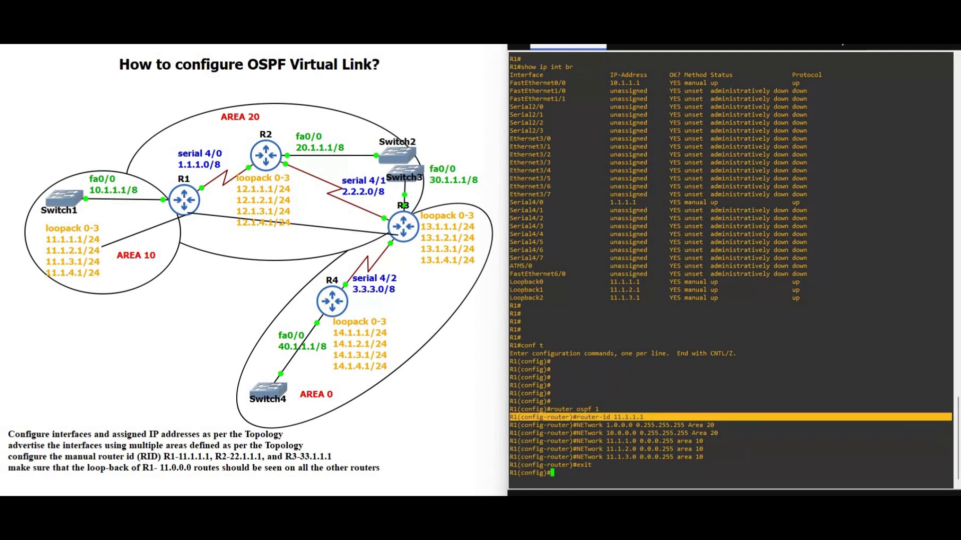
pyautogui.press('Return')
pyautogui.press('Return')
pyautogui.press('Return')
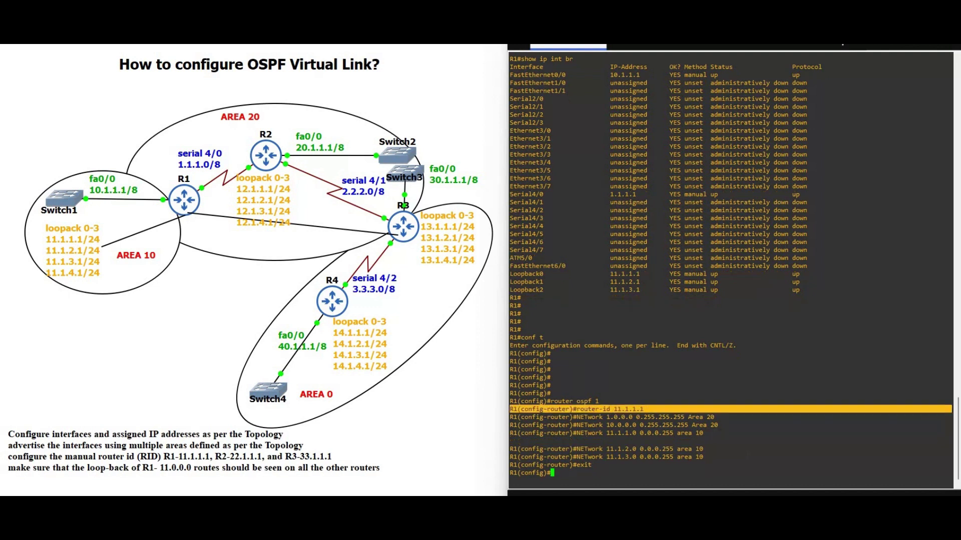